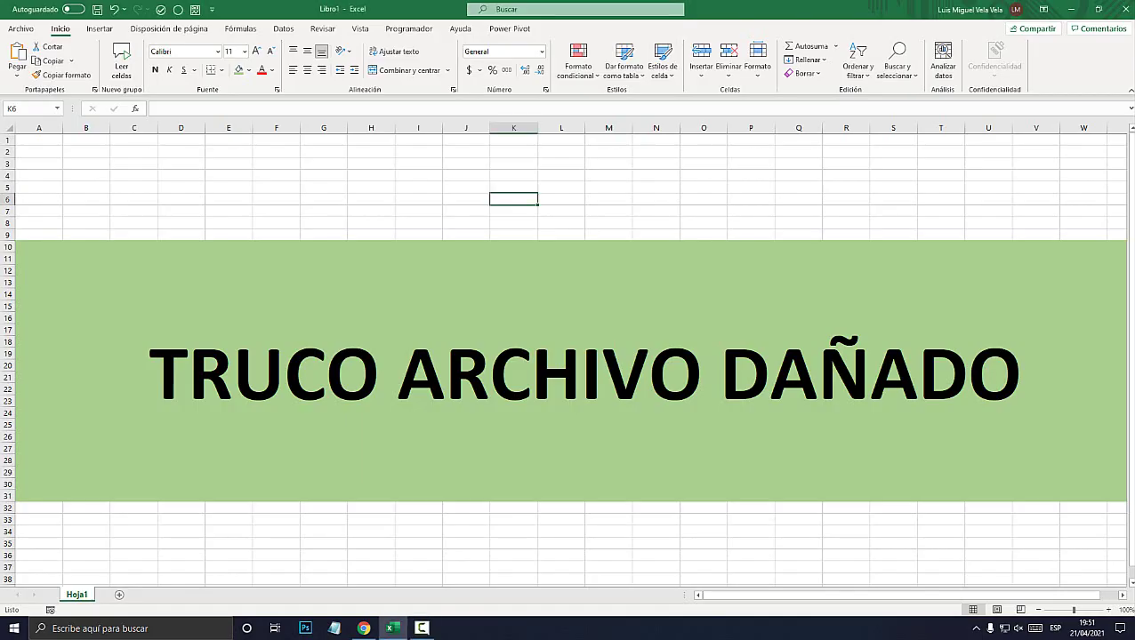
Select the ARCHIVO DAÑADO text in banner cell A10, leaving the banner unchanged
{"action": "left_click_drag", "start_coordinate": [86, 152], "coordinate": [86, 519]}
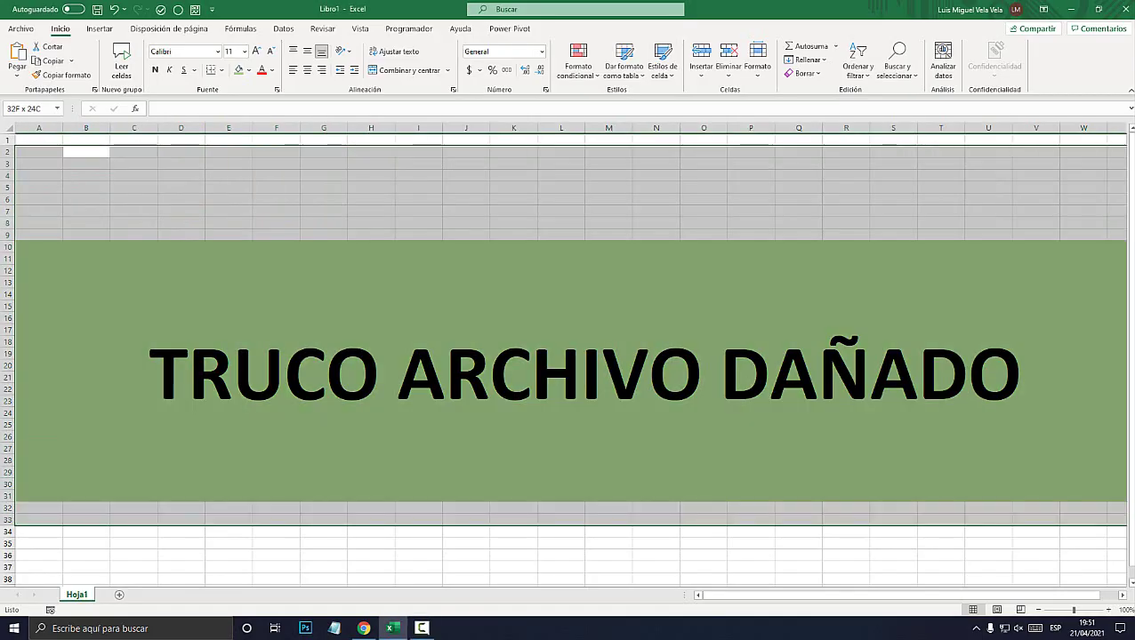
{"action": "left_click", "coordinate": [86, 445]}
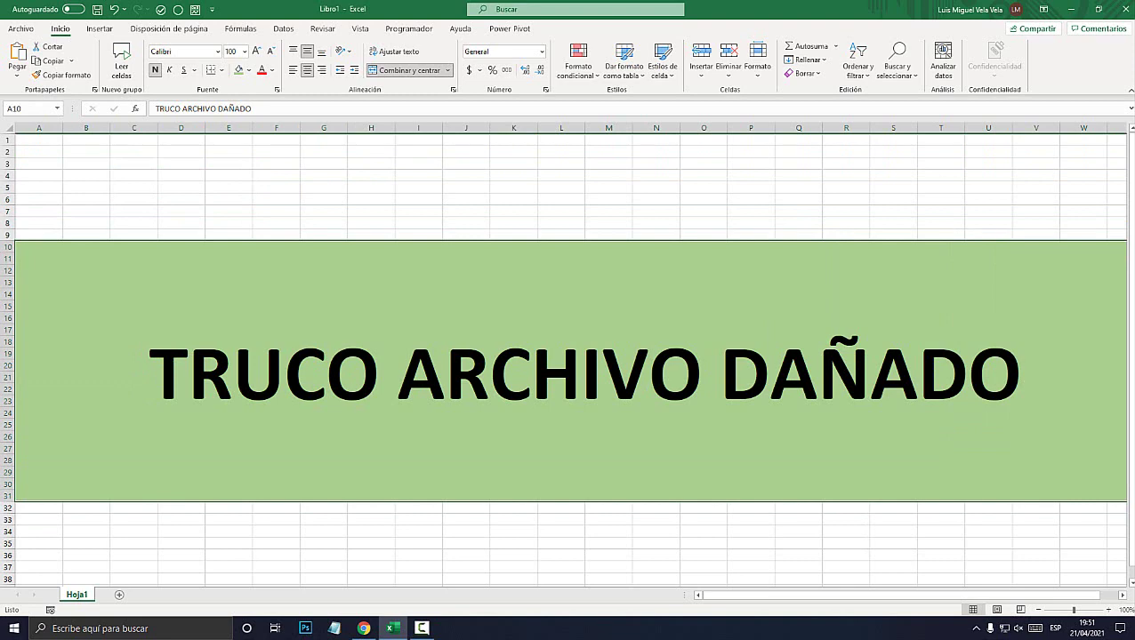
{"action": "double_click", "coordinate": [634, 373]}
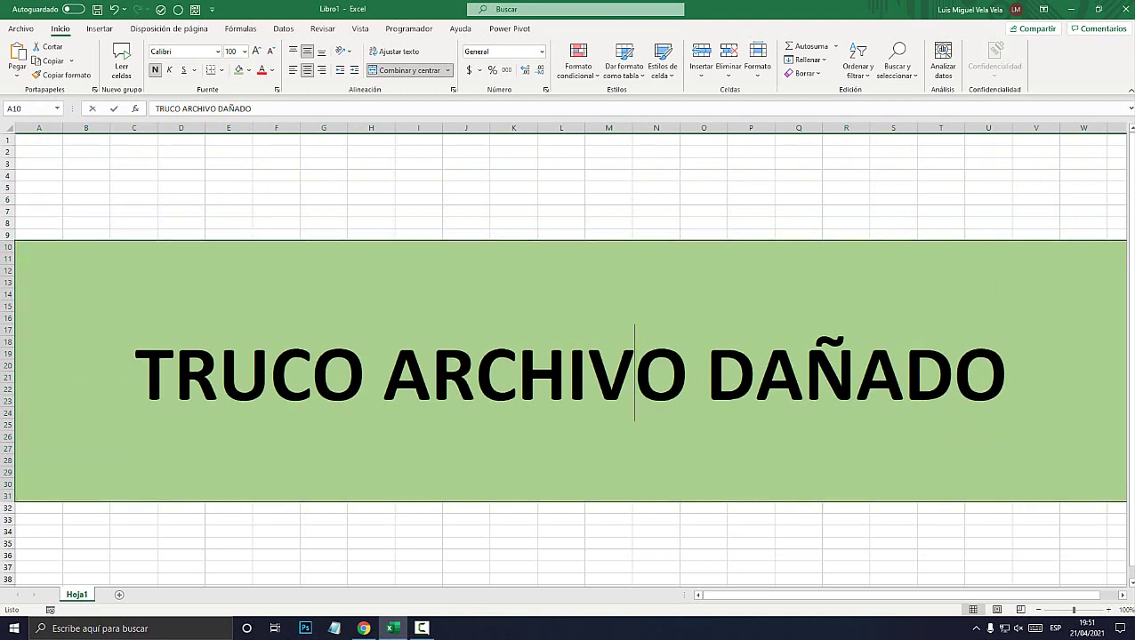
{"action": "left_click_drag", "start_coordinate": [384, 373], "coordinate": [1005, 373]}
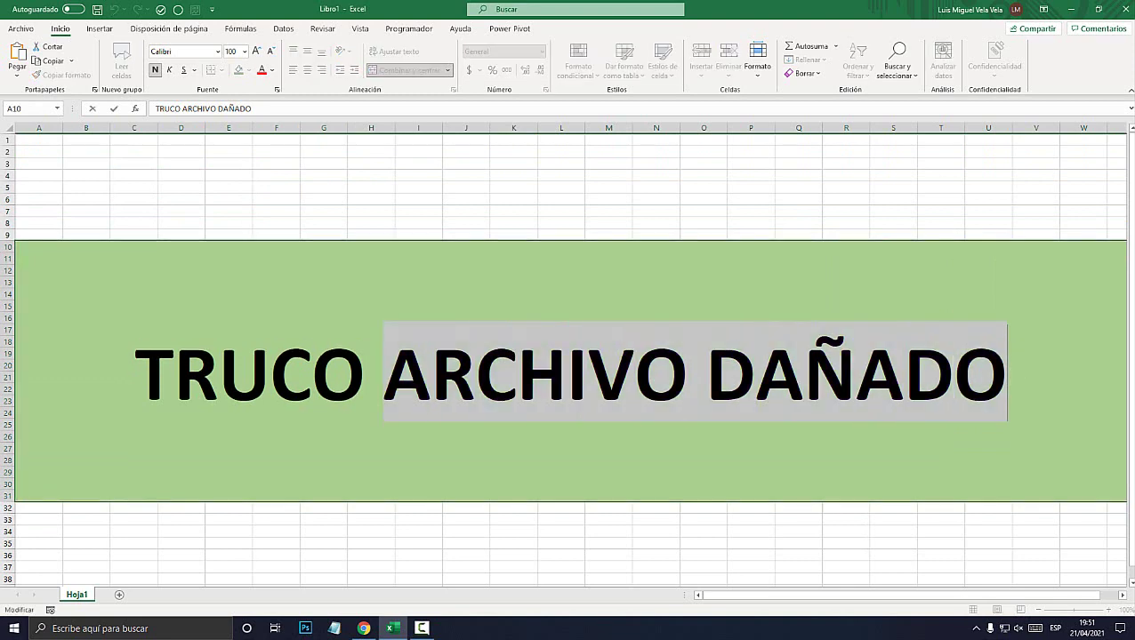
{"action": "left_click", "coordinate": [608, 187]}
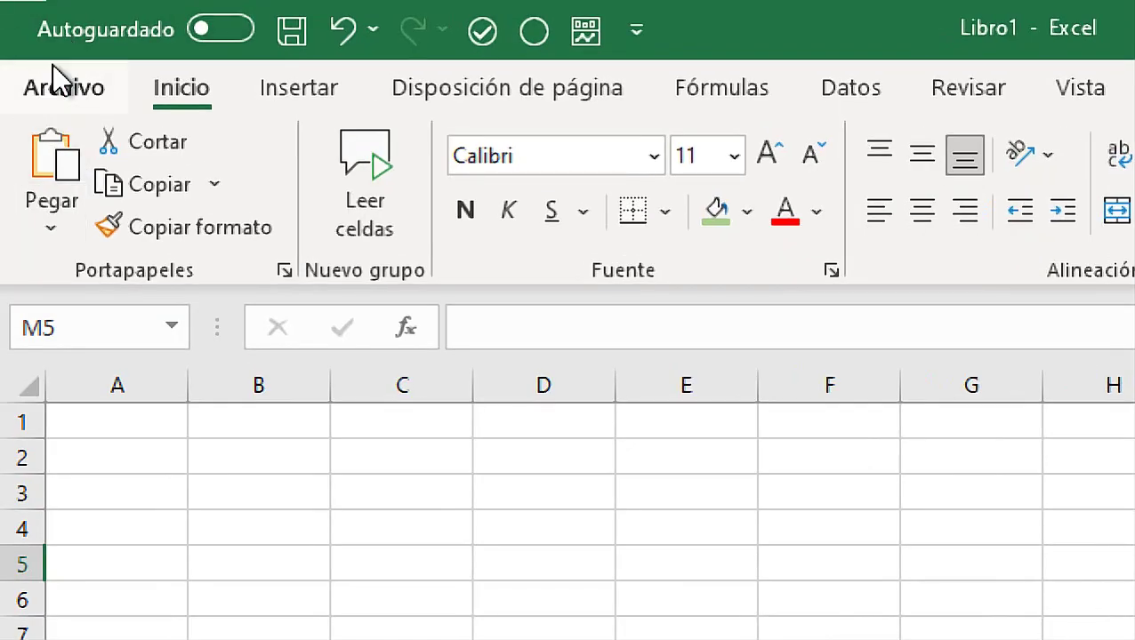
Save the workbook to Escritorio as an .xlsx named with the student's name plus 'Trabajo 2021'
{"action": "left_click", "coordinate": [66, 89]}
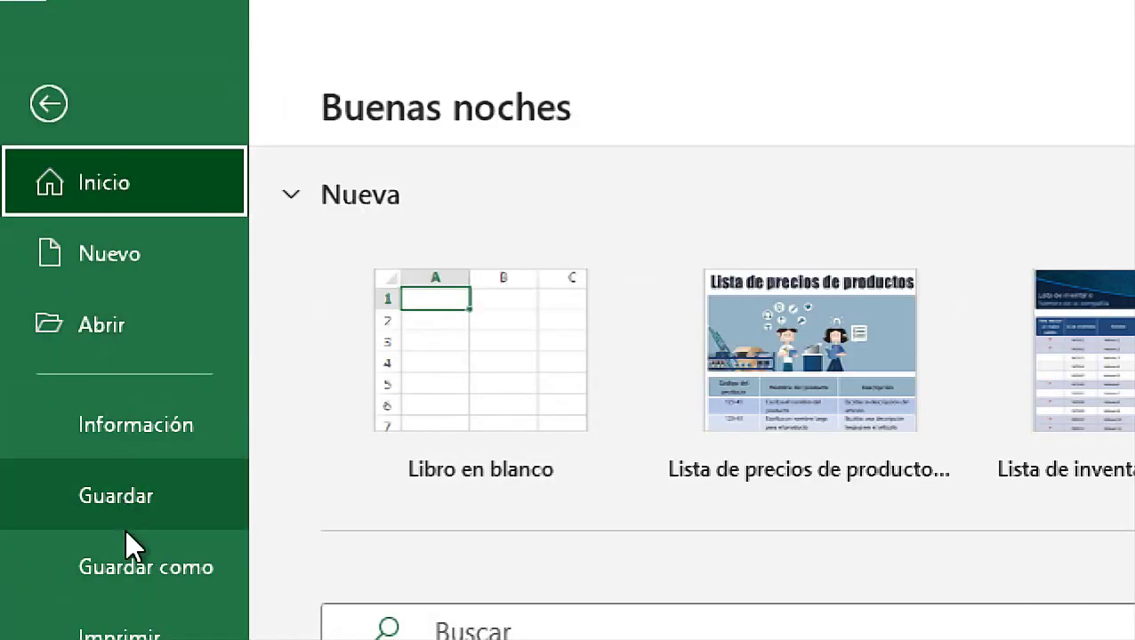
{"action": "left_click", "coordinate": [131, 559]}
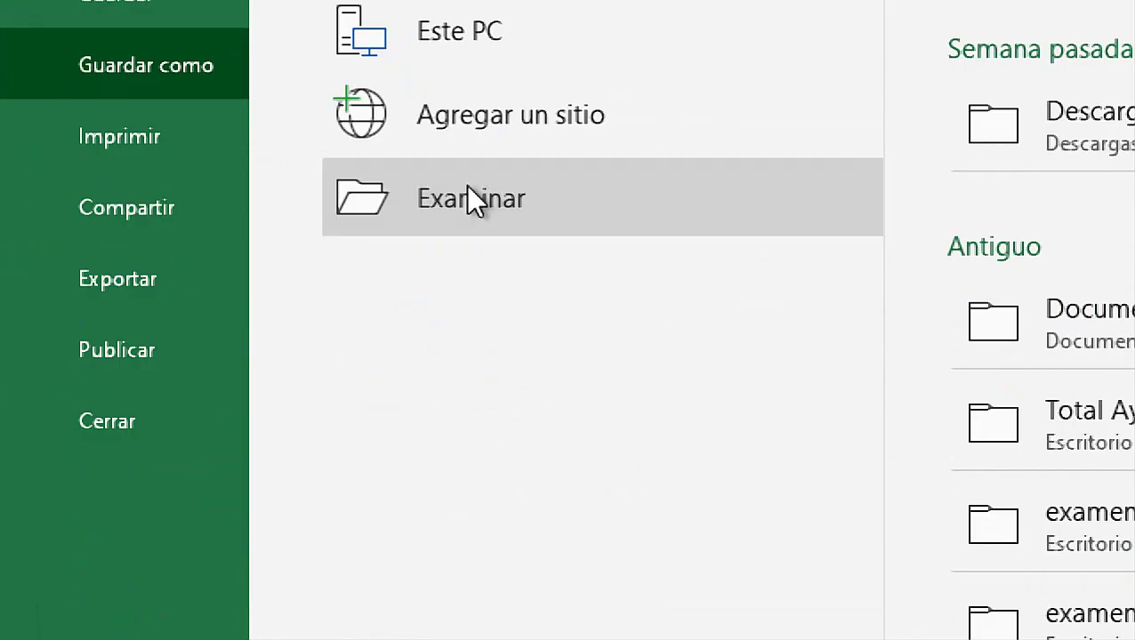
{"action": "left_click", "coordinate": [467, 450]}
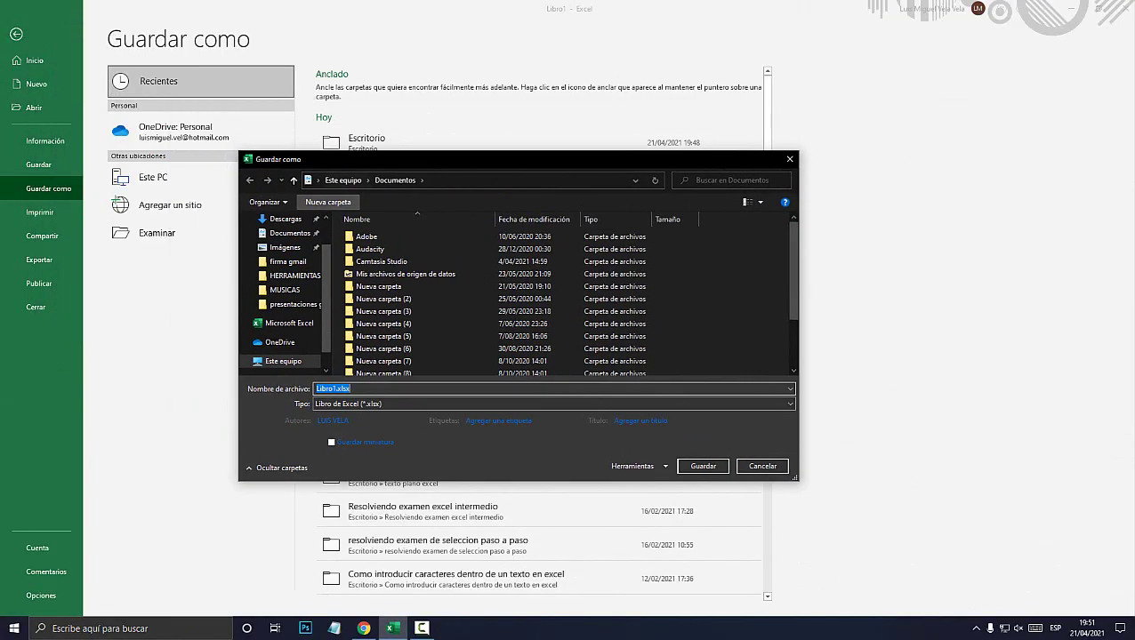
{"action": "left_click", "coordinate": [285, 242]}
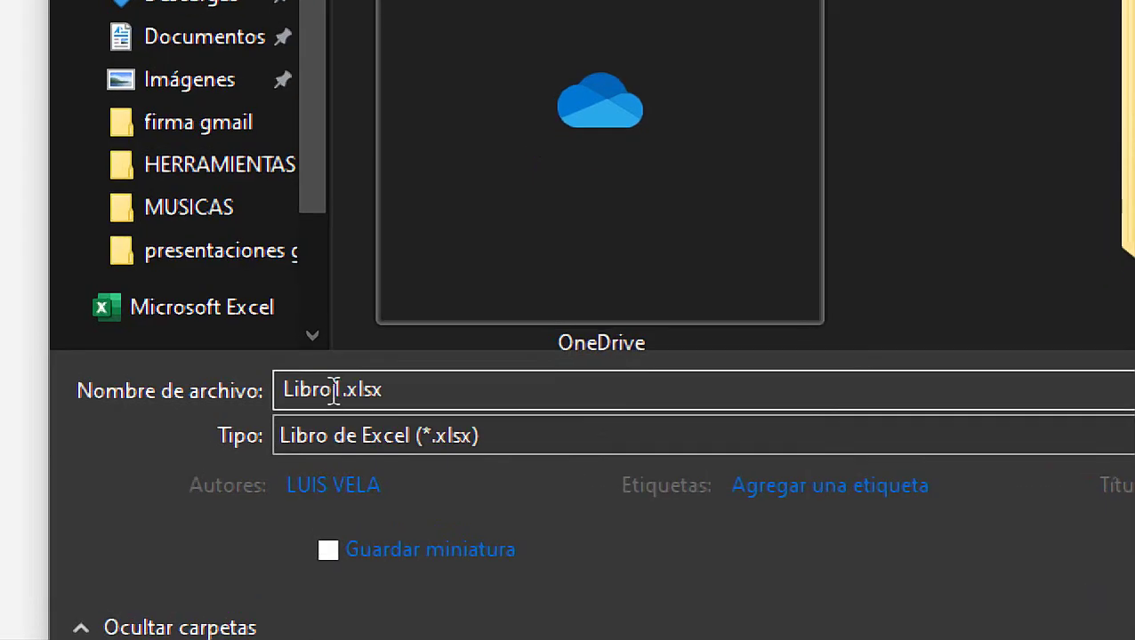
{"action": "left_click", "coordinate": [339, 390]}
{"action": "left_click_drag", "start_coordinate": [341, 391], "coordinate": [191, 391]}
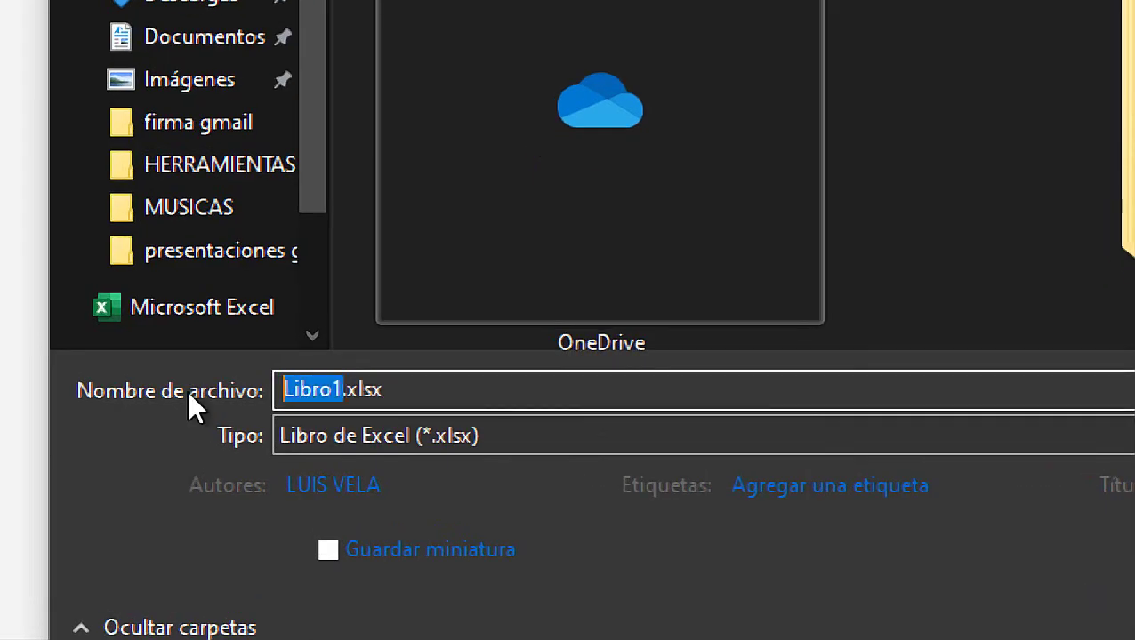
{"action": "type", "text": "Alumno M"}
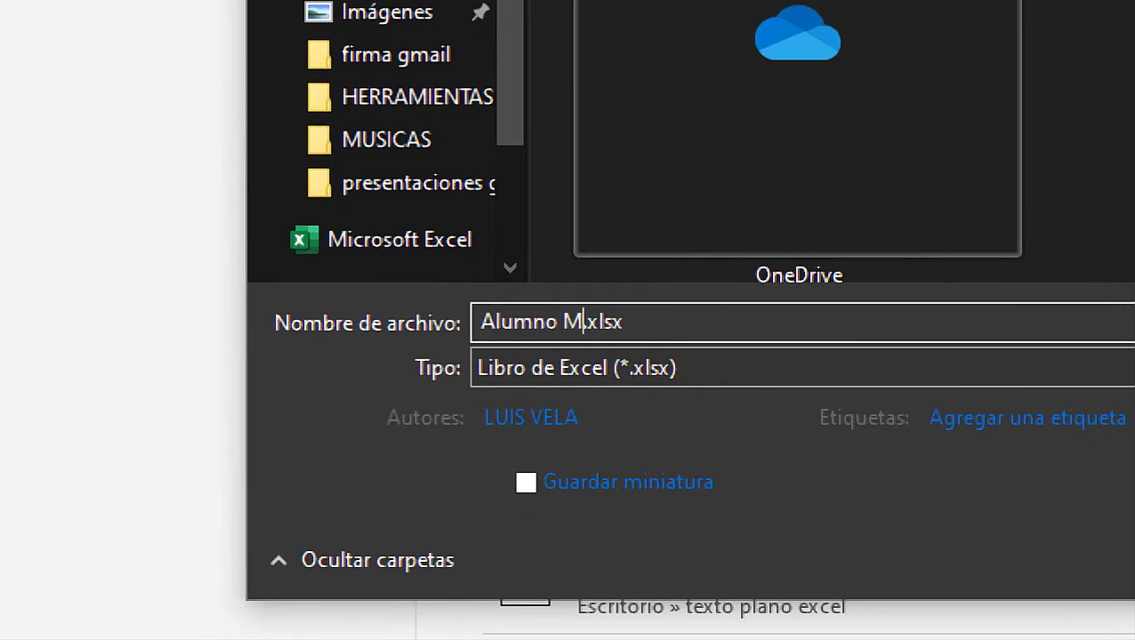
{"action": "type", "text": "iguel Ve"}
{"action": "type", "text": "la "}
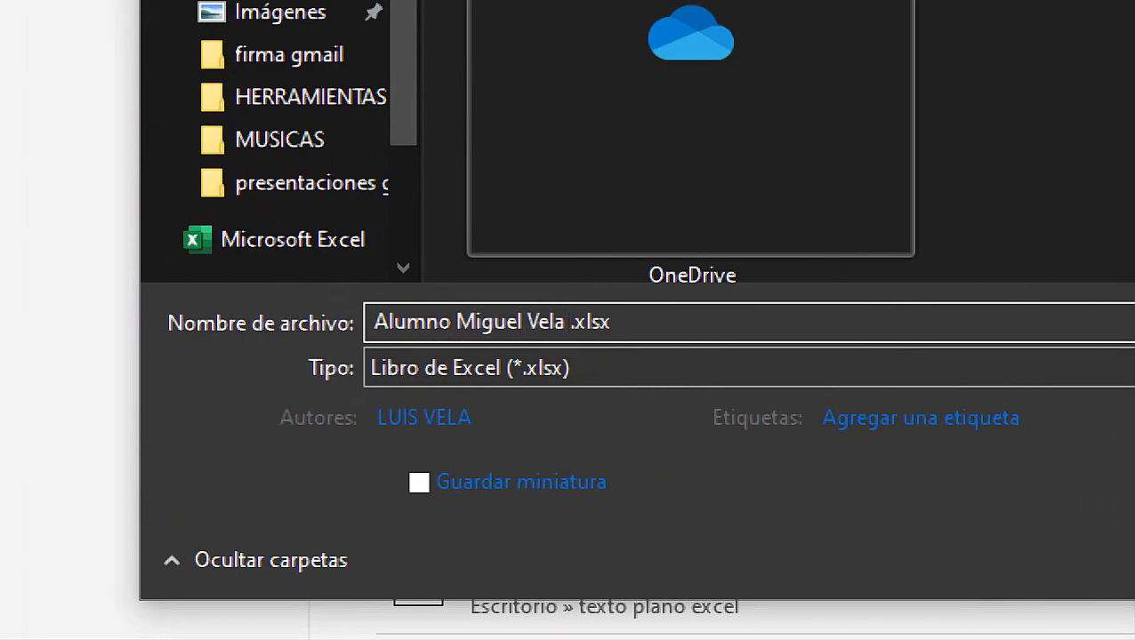
{"action": "type", "text": "Trab"}
{"action": "type", "text": "ajo "}
{"action": "type", "text": "2"}
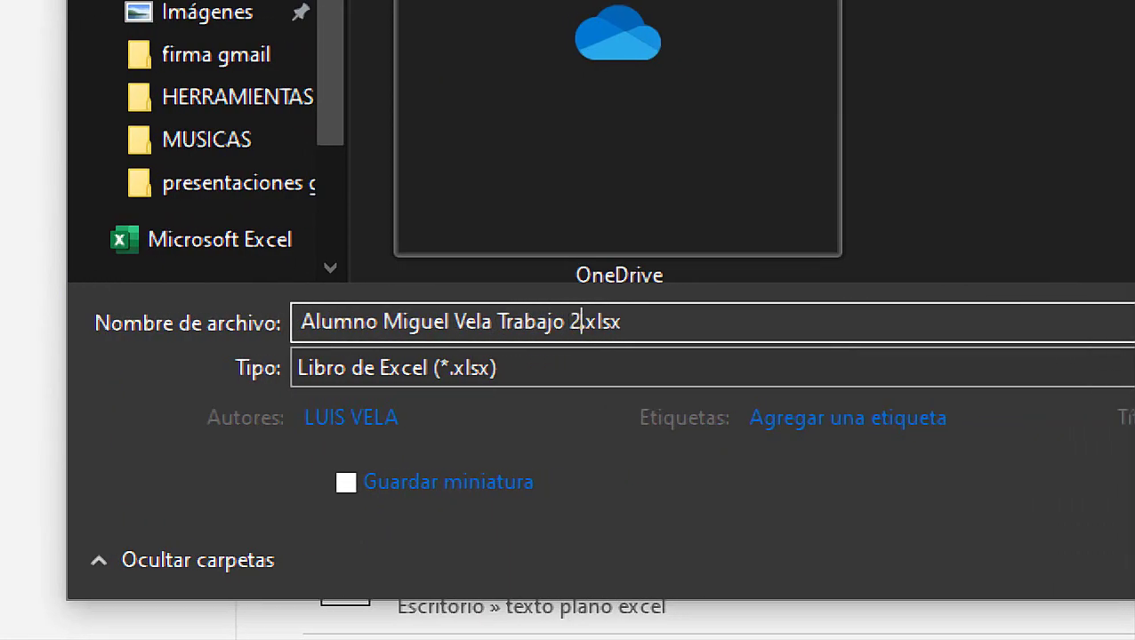
{"action": "type", "text": "021"}
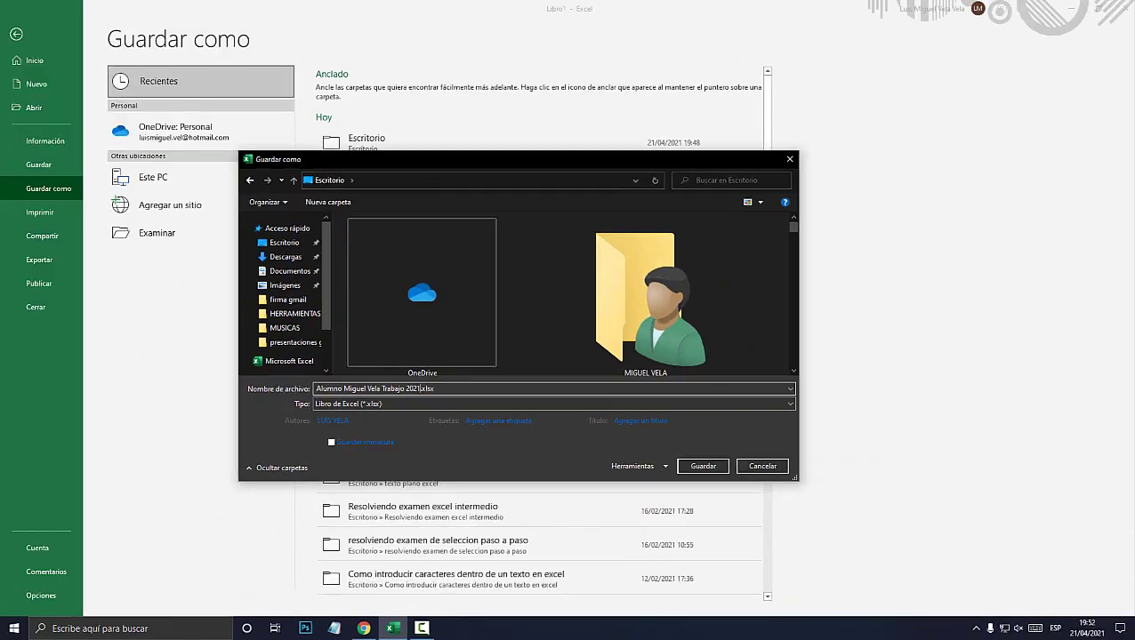
{"action": "key", "text": "ctrl+a"}
{"action": "key", "text": "Return"}
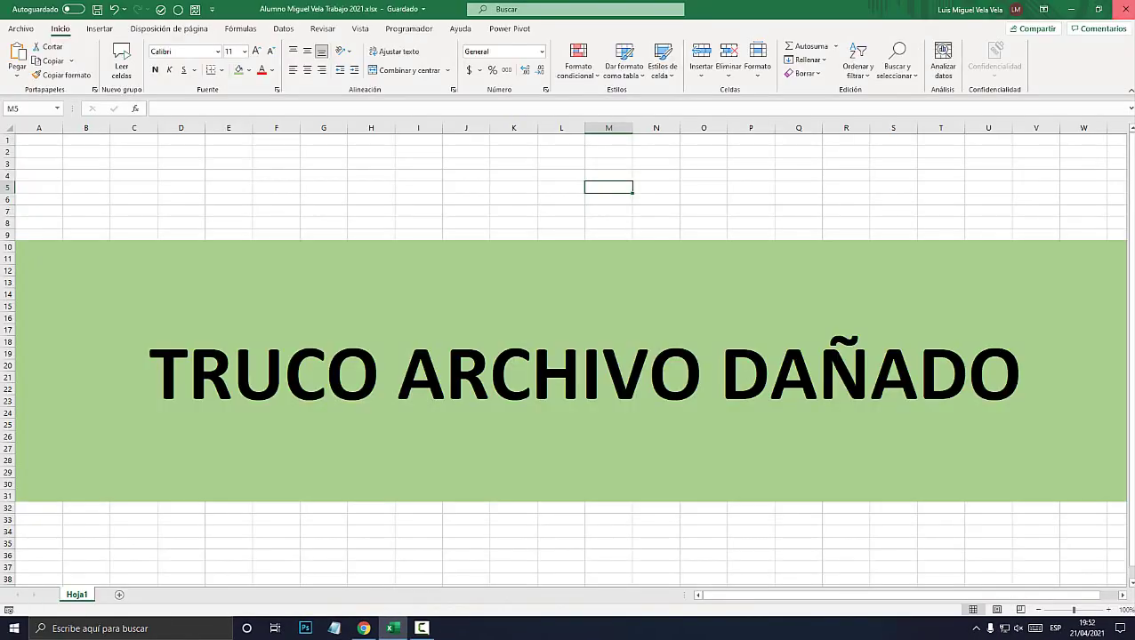
Close Excel, reopen the saved .xlsx from its desktop icon, then close it with Alt+F4
{"action": "left_click", "coordinate": [1120, 8]}
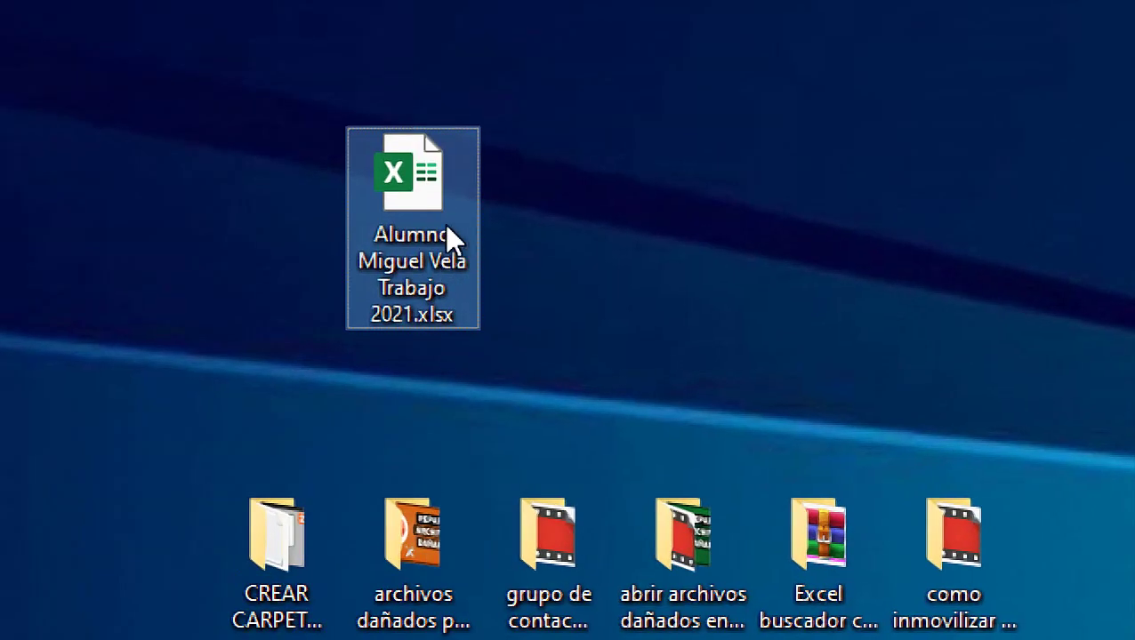
{"action": "mouse_move", "coordinate": [428, 149]}
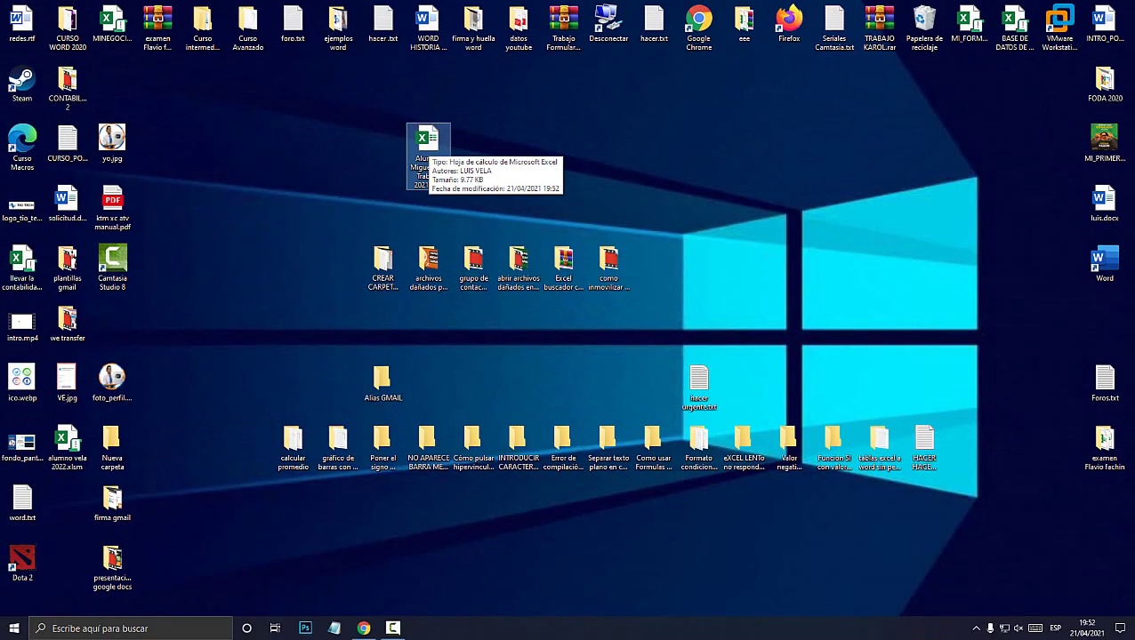
{"action": "double_click", "coordinate": [428, 145]}
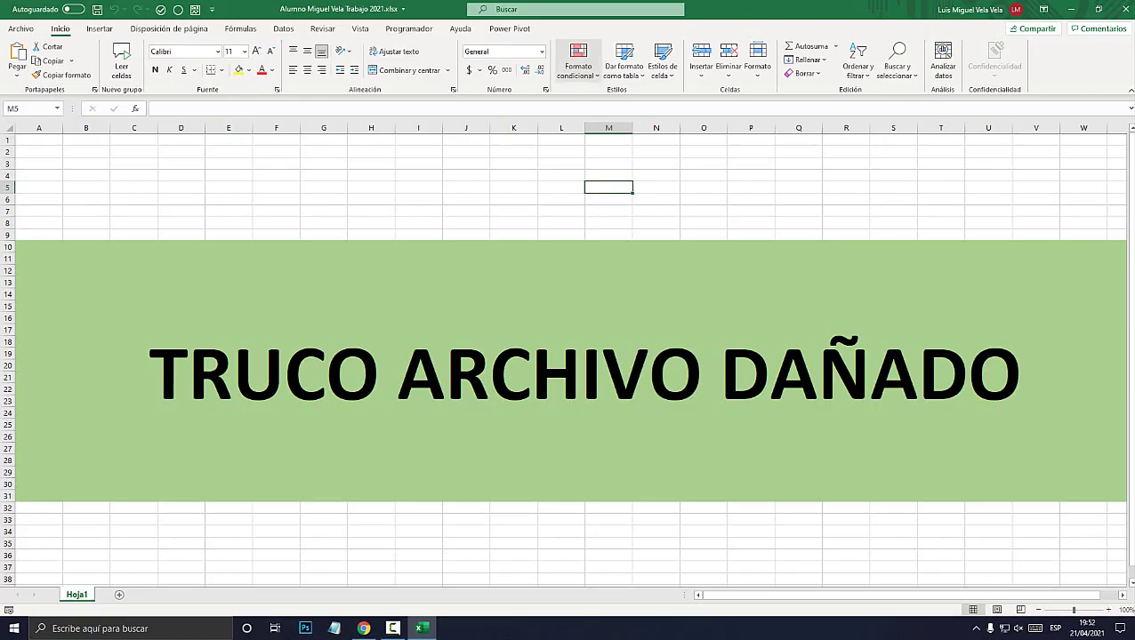
{"action": "key", "text": "alt+F4"}
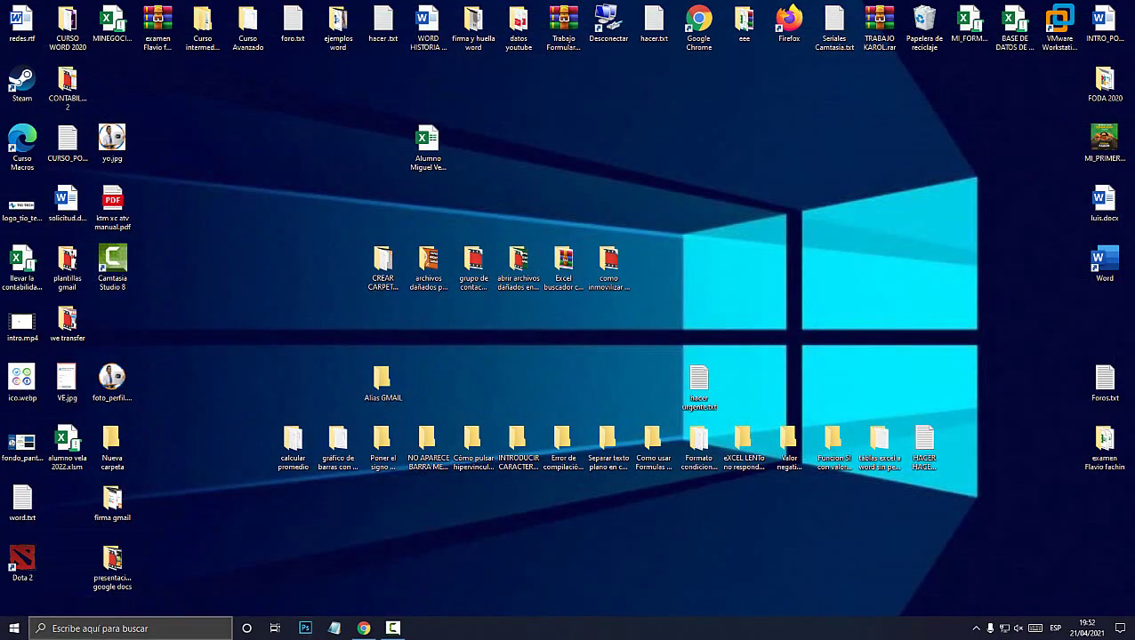
Launch Notepad through a Windows search for 'bloc no'
{"action": "left_click", "coordinate": [116, 628]}
{"action": "type", "text": "bloc no"}
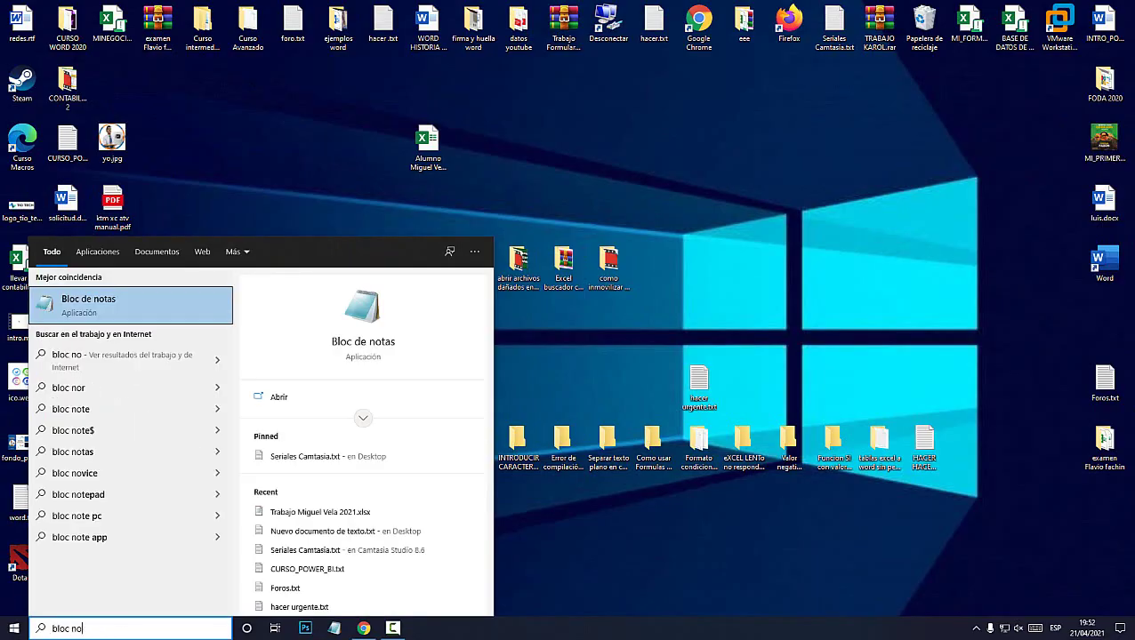
{"action": "key", "text": "Return"}
Save the empty document to the Desktop as 2021.txt, close Notepad, and place its icon beside the workbook
{"action": "key", "text": "alt+a"}
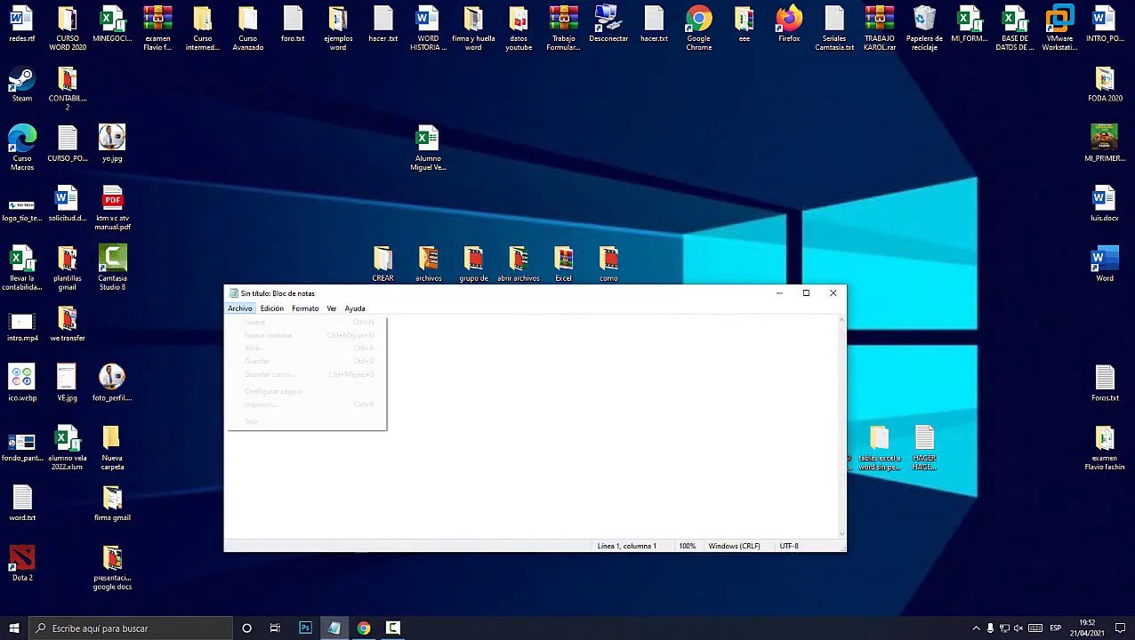
{"action": "key", "text": "g"}
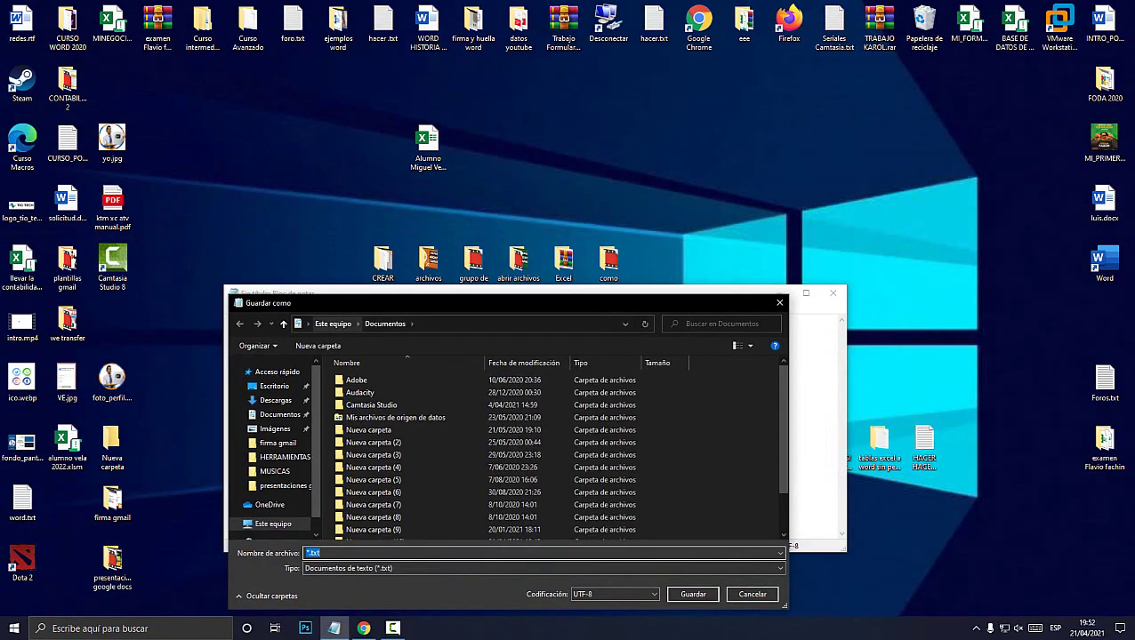
{"action": "key", "text": "F4"}
{"action": "key", "text": "Return"}
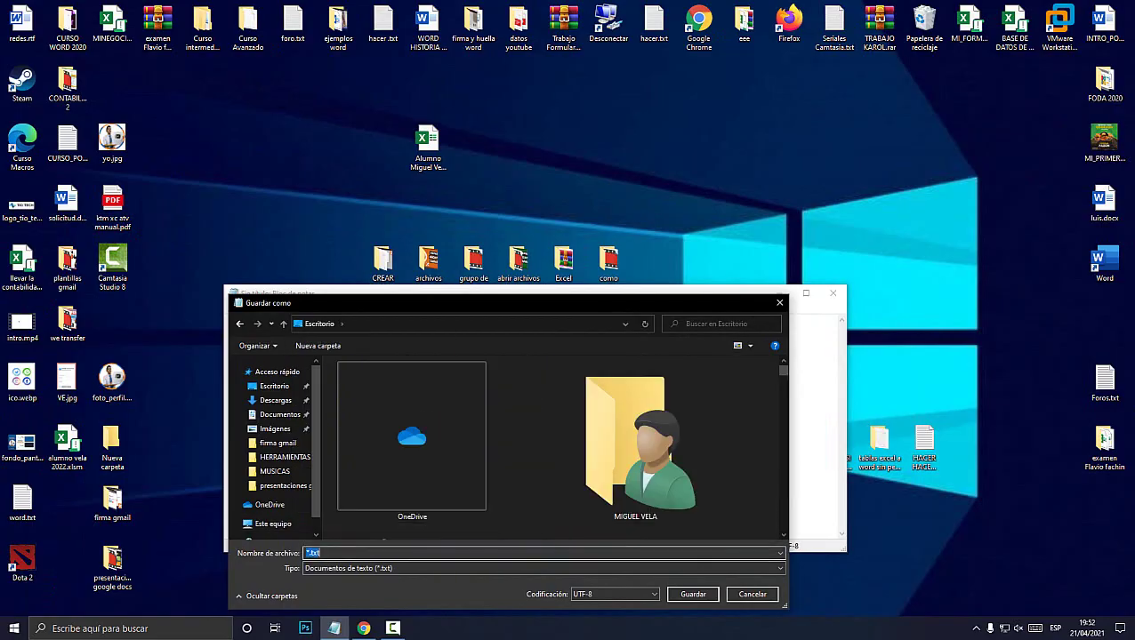
{"action": "type", "text": "20"}
{"action": "type", "text": "21"}
{"action": "key", "text": "Return"}
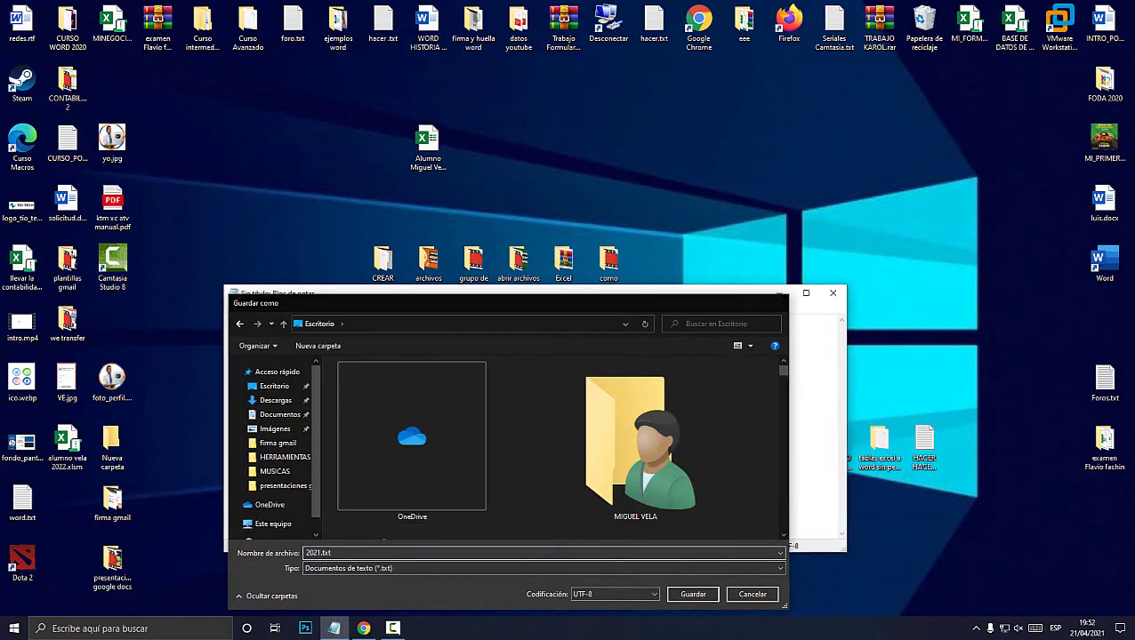
{"action": "left_click", "coordinate": [832, 293]}
{"action": "left_click_drag", "start_coordinate": [66, 500], "coordinate": [485, 141]}
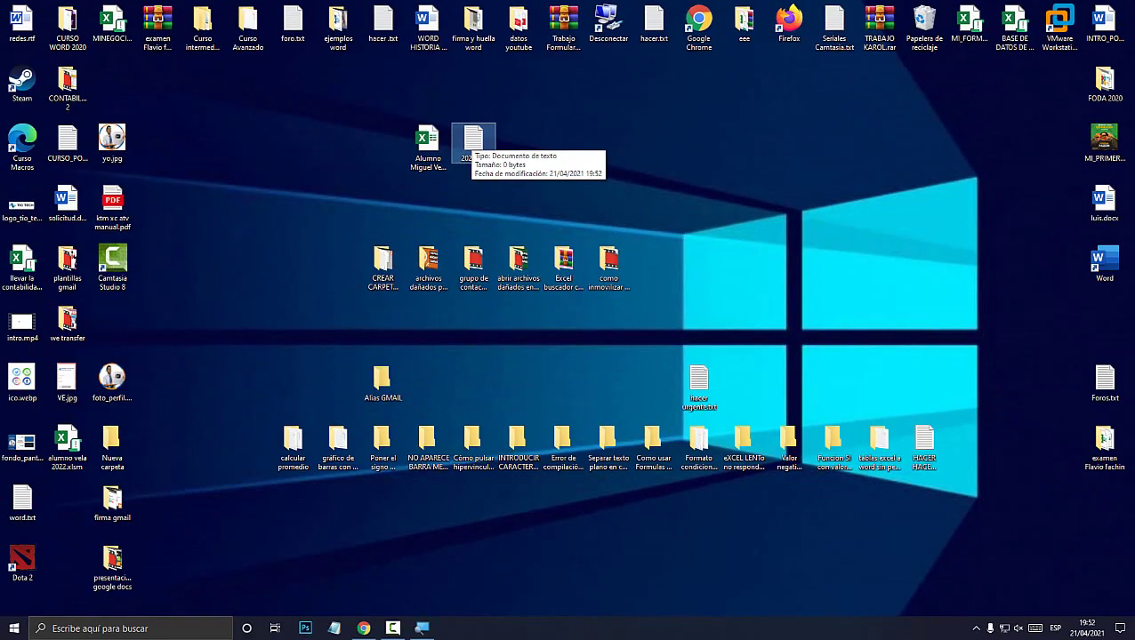
Open 2021.txt, drag the Excel workbook into Notepad, and maximize the window
{"action": "double_click", "coordinate": [473, 142]}
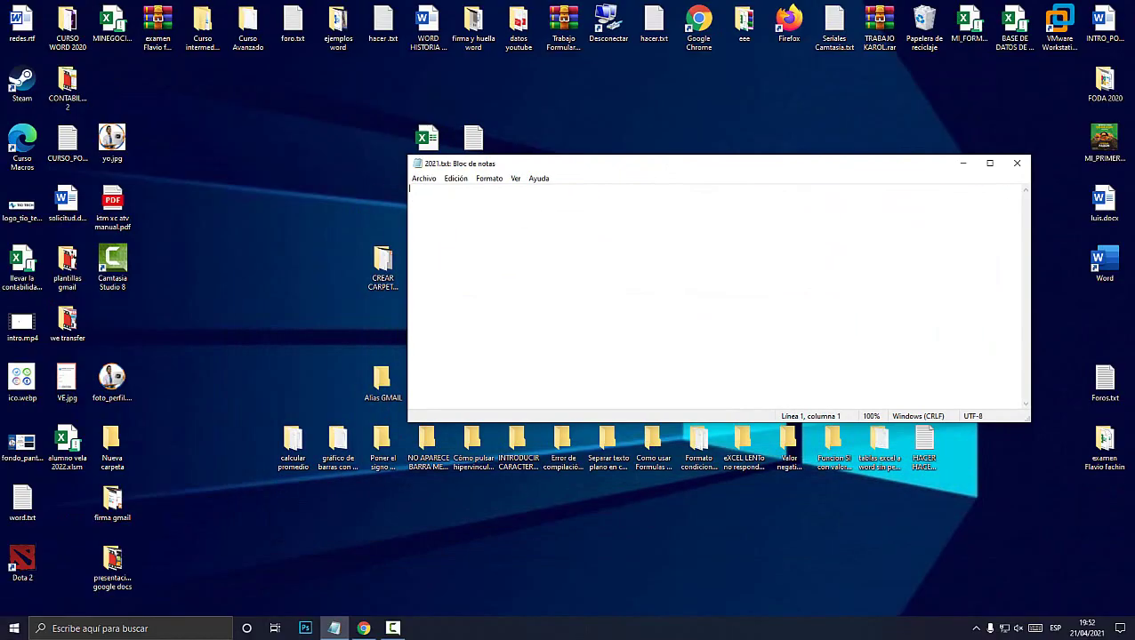
{"action": "left_click_drag", "start_coordinate": [408, 260], "coordinate": [600, 261]}
{"action": "left_click", "coordinate": [428, 151]}
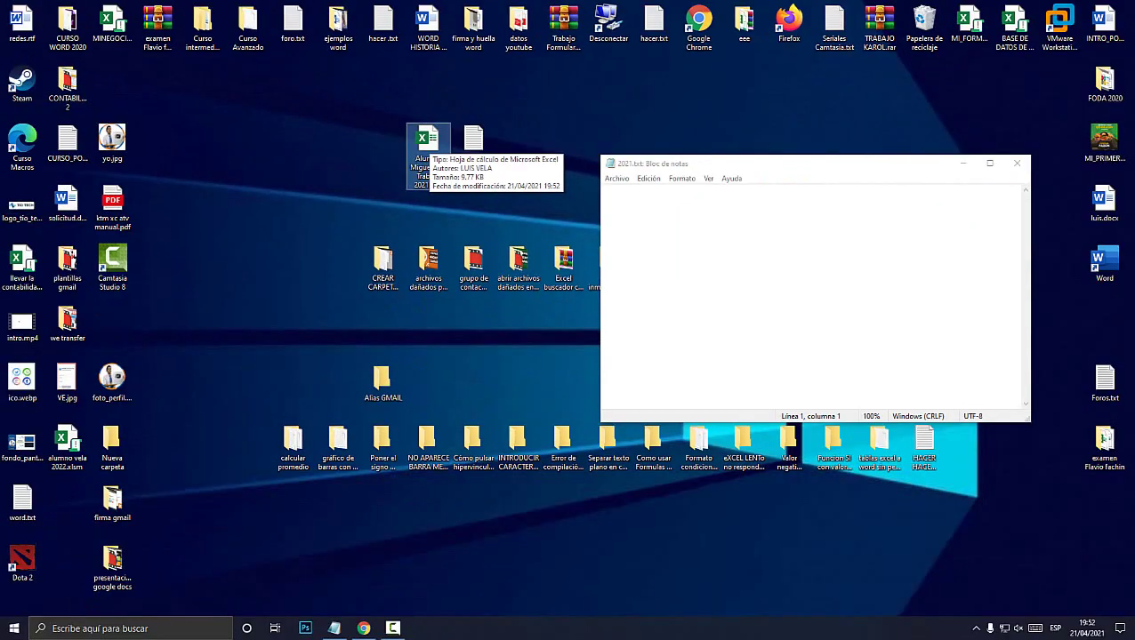
{"action": "mouse_move", "coordinate": [431, 147]}
{"action": "left_mouse_down"}
{"action": "mouse_move", "coordinate": [592, 180]}
{"action": "mouse_move", "coordinate": [676, 267]}
{"action": "left_mouse_up"}
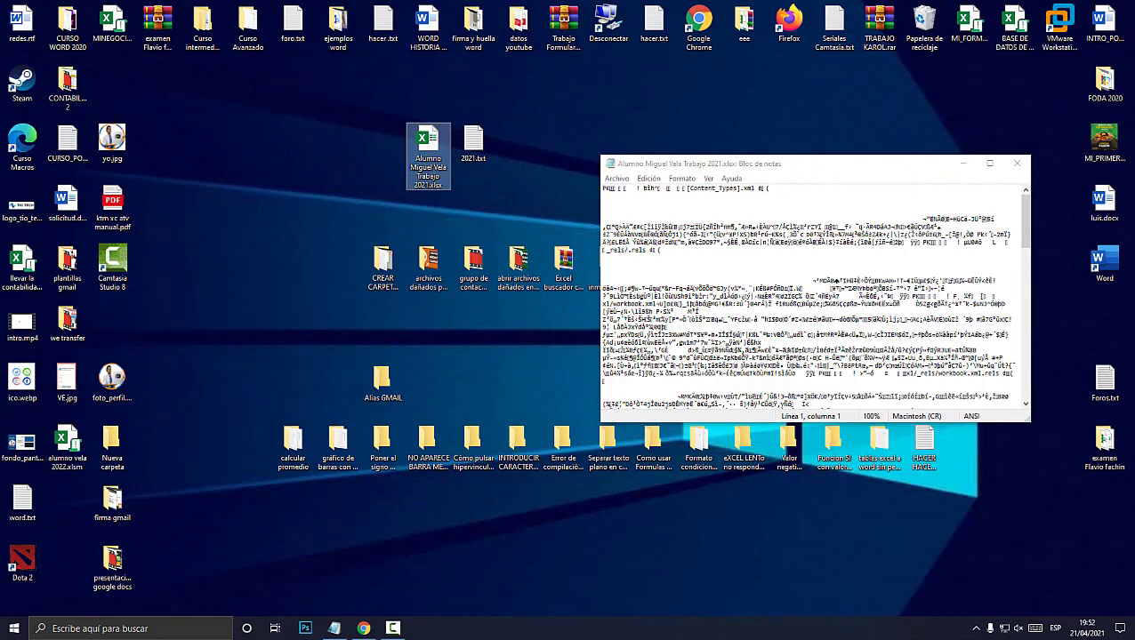
{"action": "key", "text": "super+Up"}
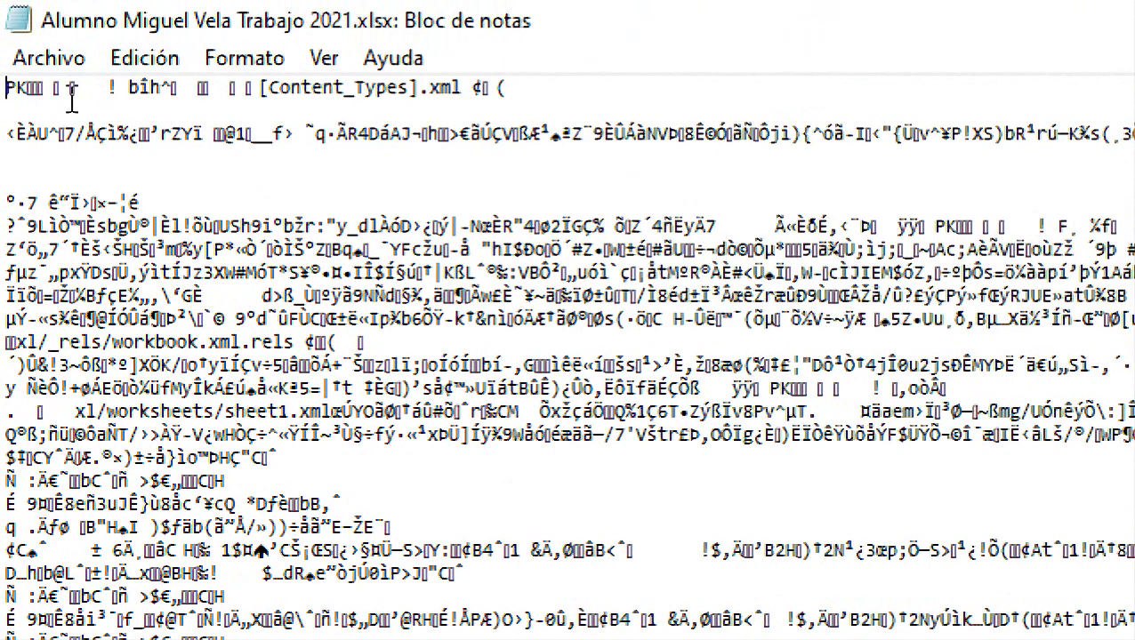
Delete the leading PK characters, save the altered workbook, and close Notepad
{"action": "left_click_drag", "start_coordinate": [129, 87], "coordinate": [146, 144]}
{"action": "left_click_drag", "start_coordinate": [129, 87], "coordinate": [7, 87]}
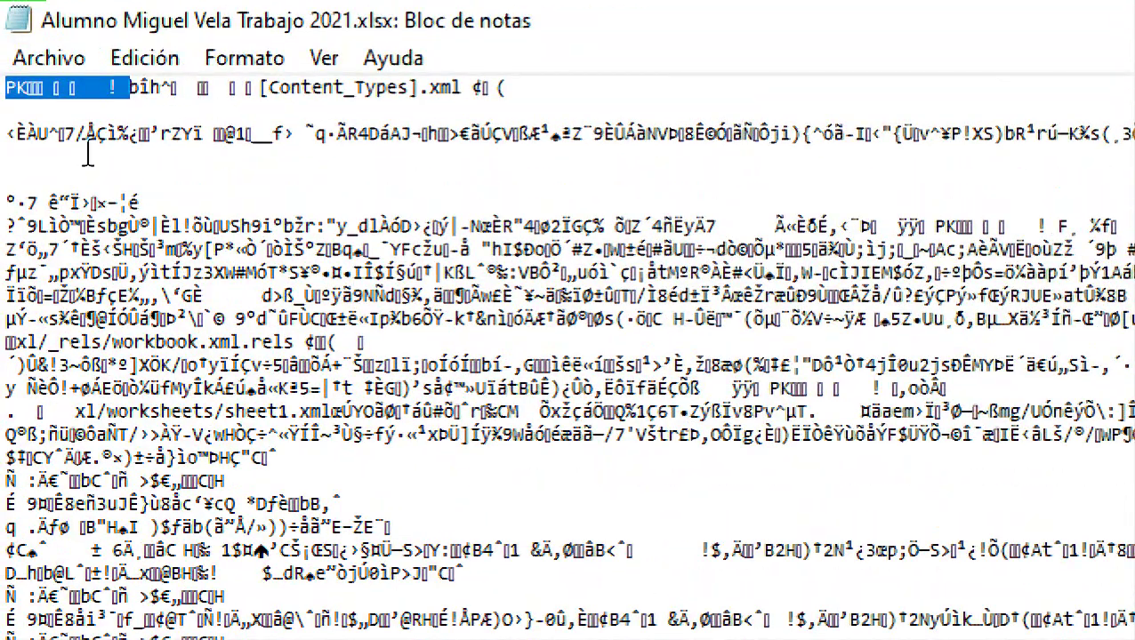
{"action": "key", "text": "Delete"}
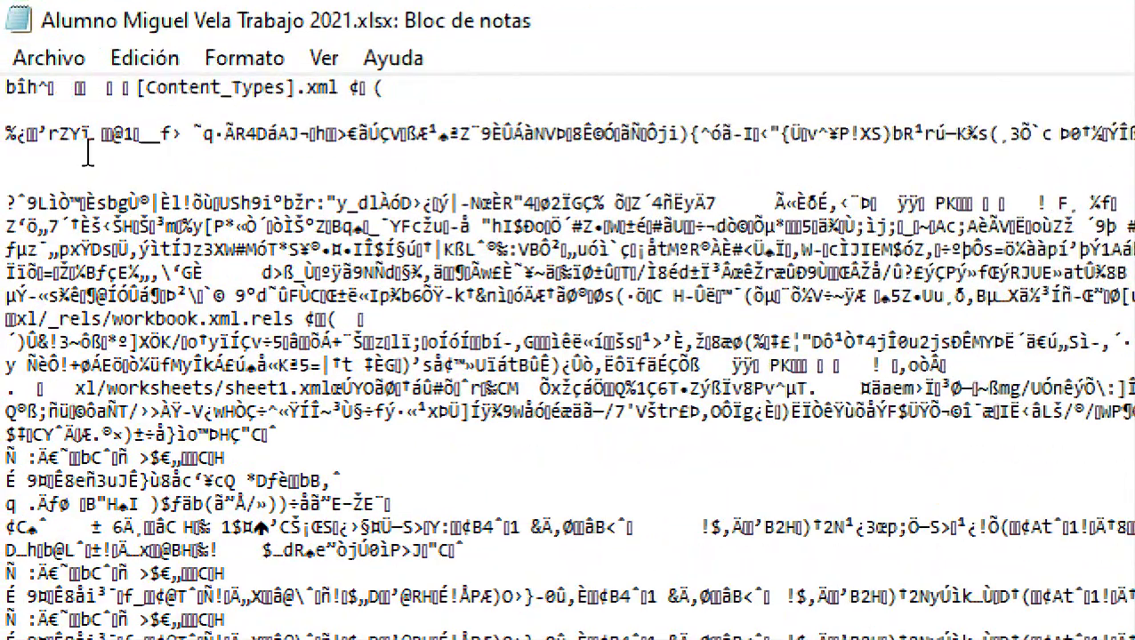
{"action": "left_click", "coordinate": [46, 60]}
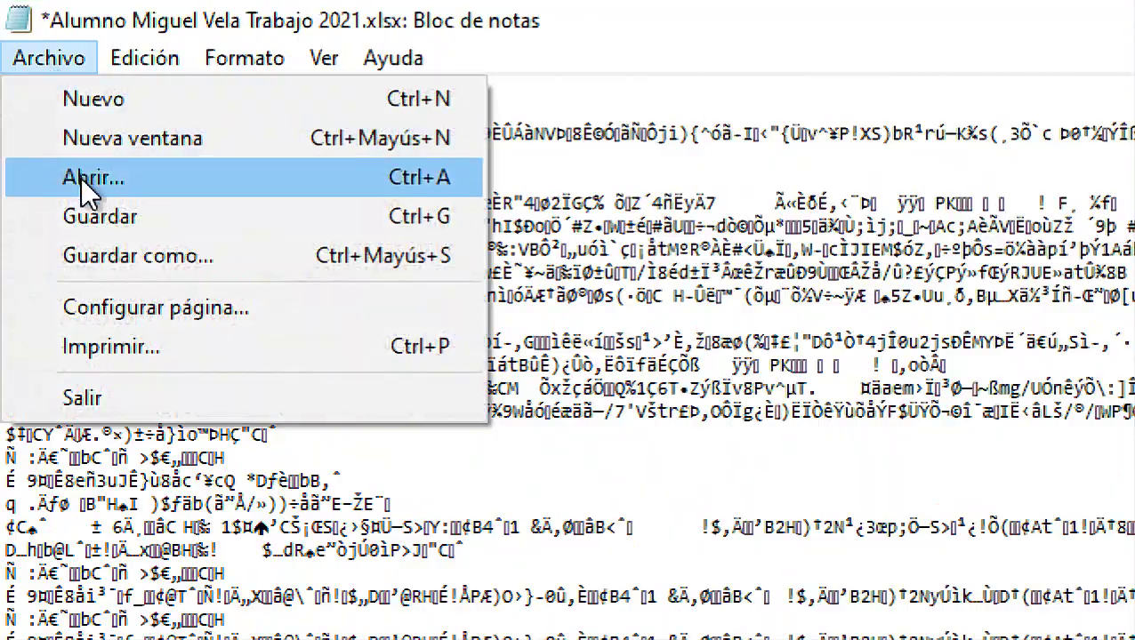
{"action": "left_click", "coordinate": [92, 214]}
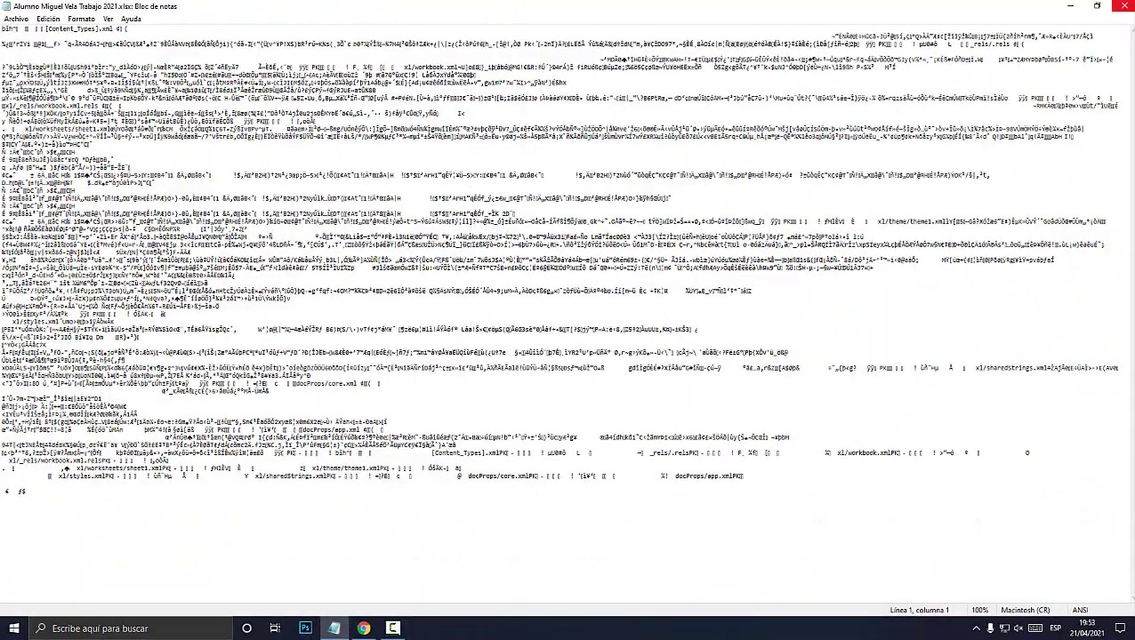
{"action": "left_click", "coordinate": [1119, 6]}
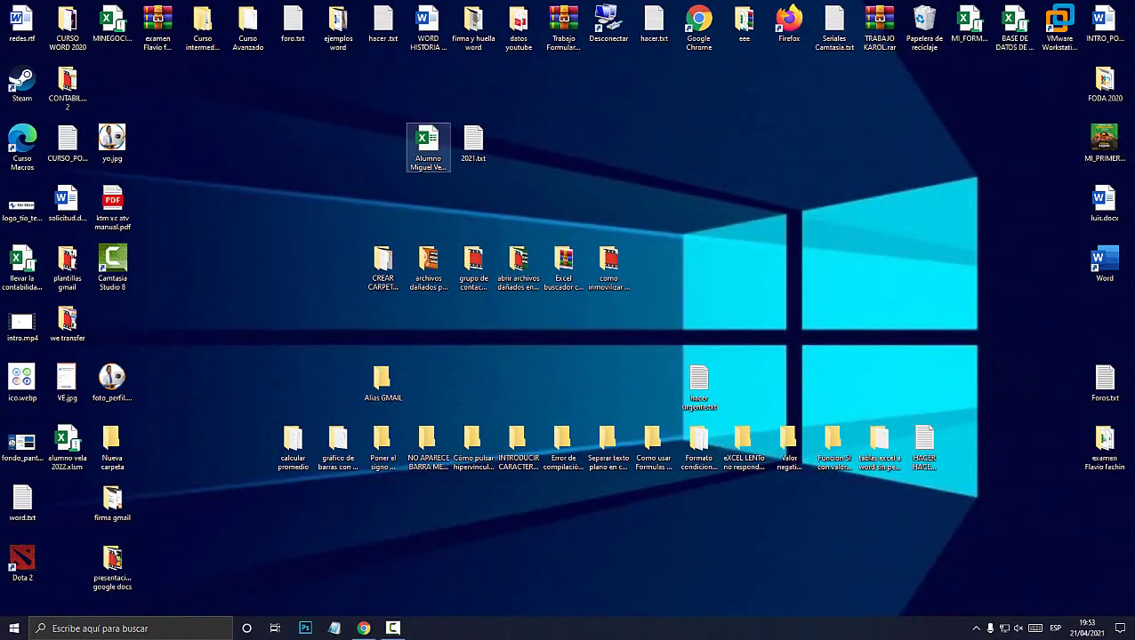
{"action": "key", "text": "Return"}
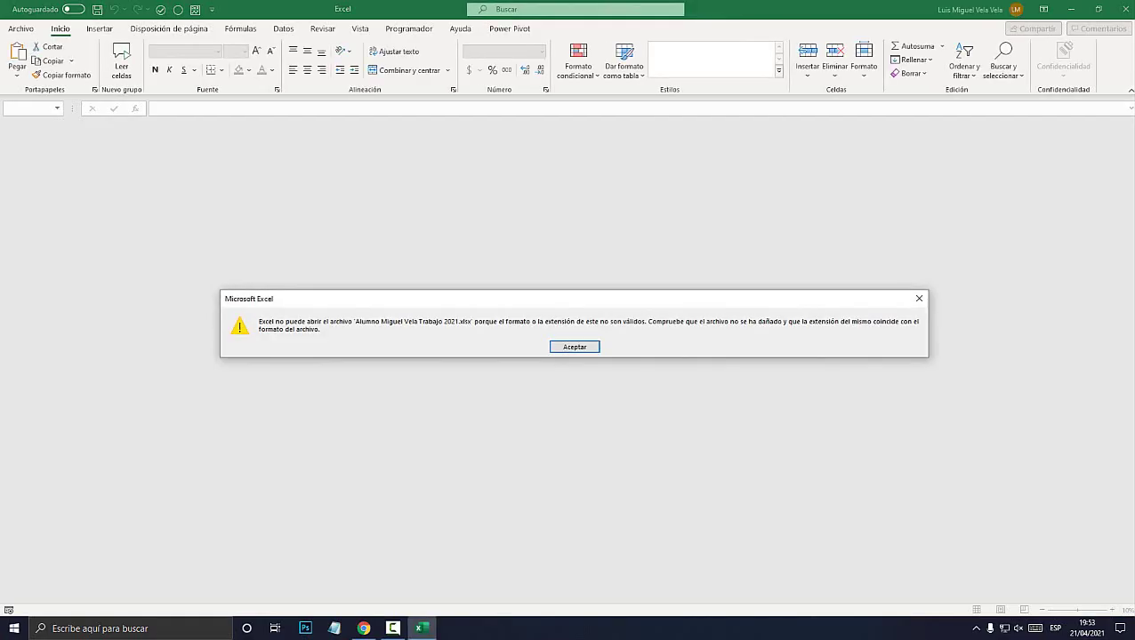
{"action": "key", "text": "Return"}
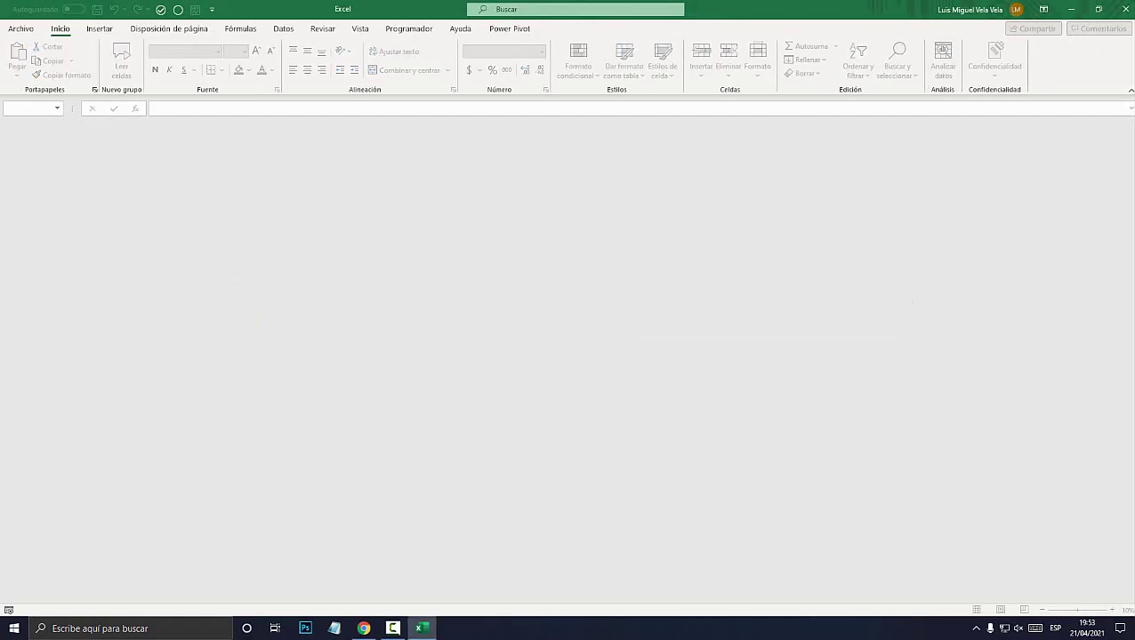
{"action": "left_click", "coordinate": [1125, 9]}
{"action": "double_click", "coordinate": [428, 145]}
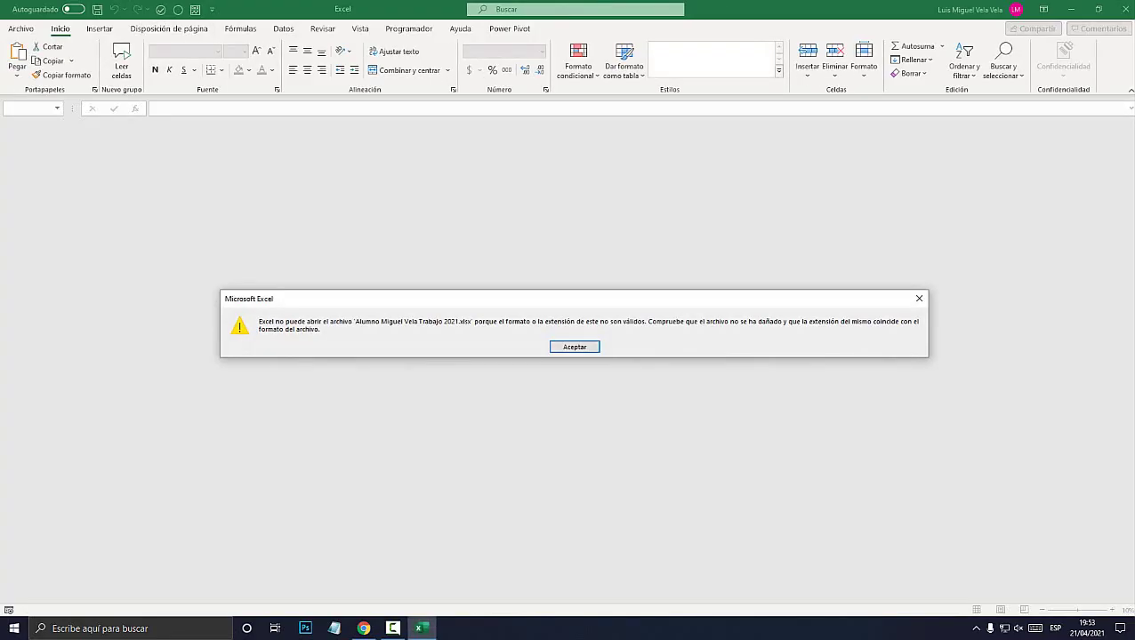
{"action": "key", "text": "Return"}
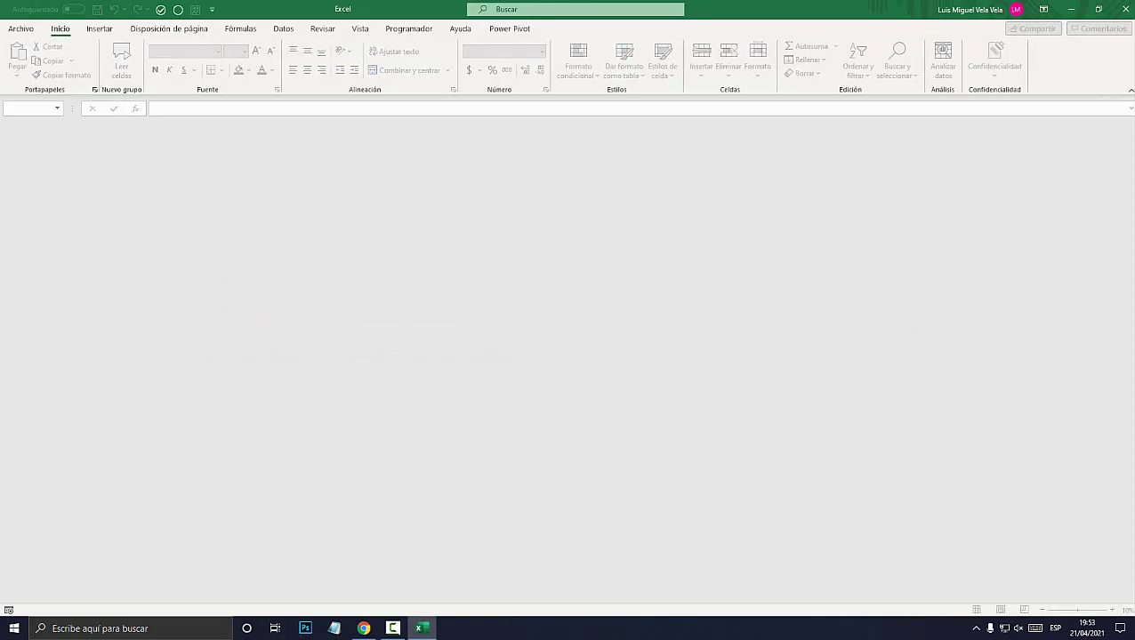
{"action": "left_click", "coordinate": [1124, 9]}
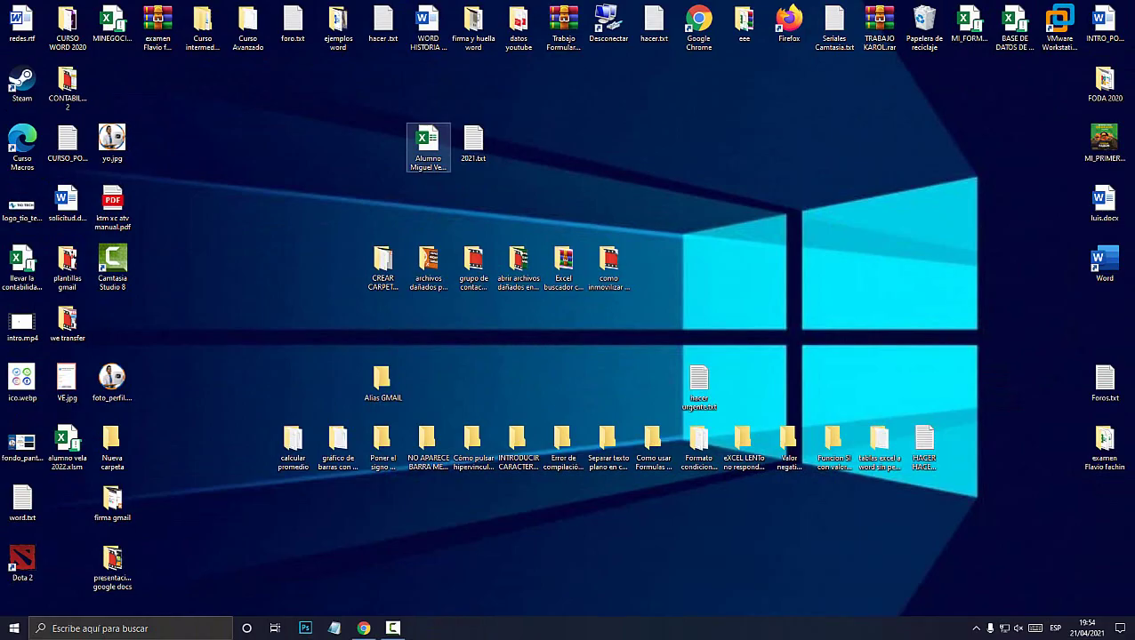
{"action": "key", "text": "Return"}
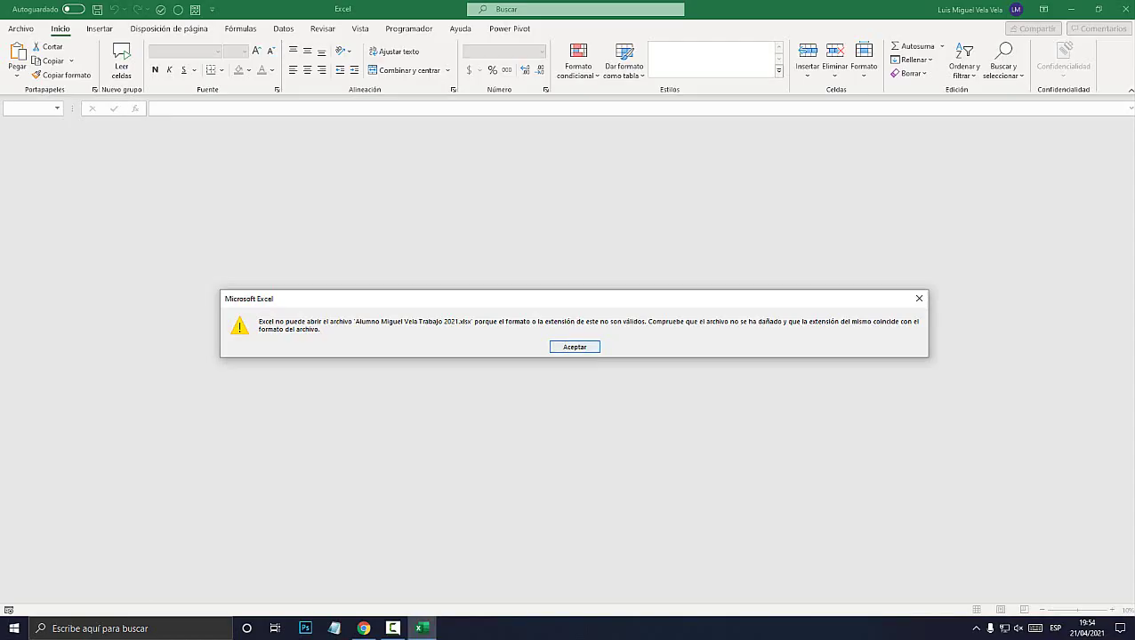
{"action": "left_click", "coordinate": [574, 347]}
{"action": "left_click", "coordinate": [1121, 9]}
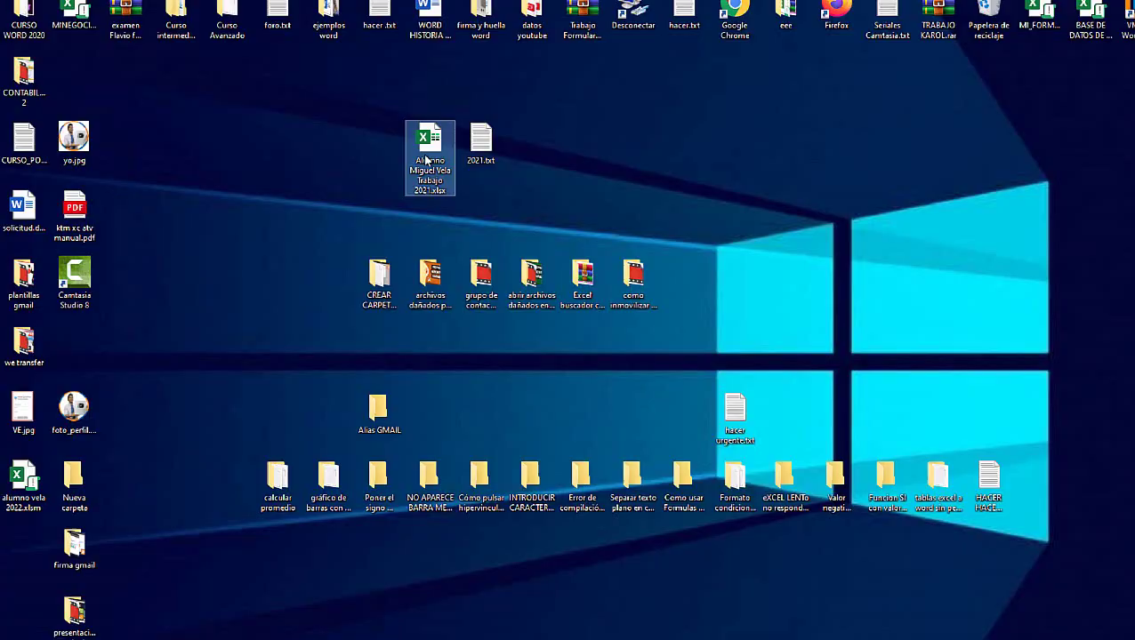
Launch Excel from a Windows search for 'Excel' and start a blank workbook, Libro1
{"action": "key", "text": "super+s"}
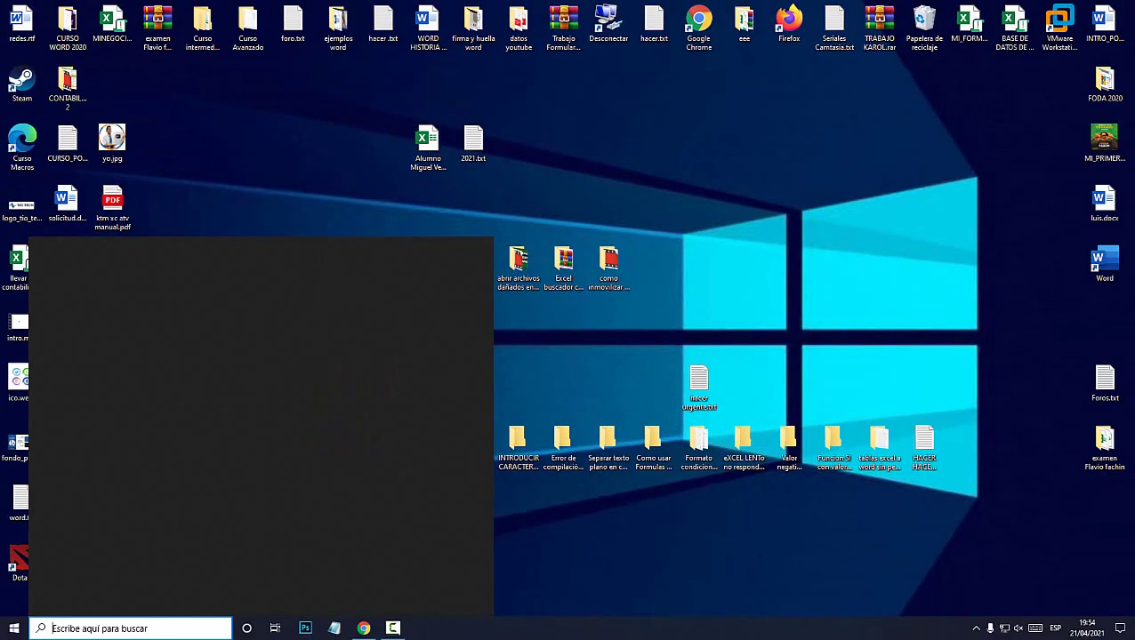
{"action": "type", "text": "Excel"}
{"action": "key", "text": "Return"}
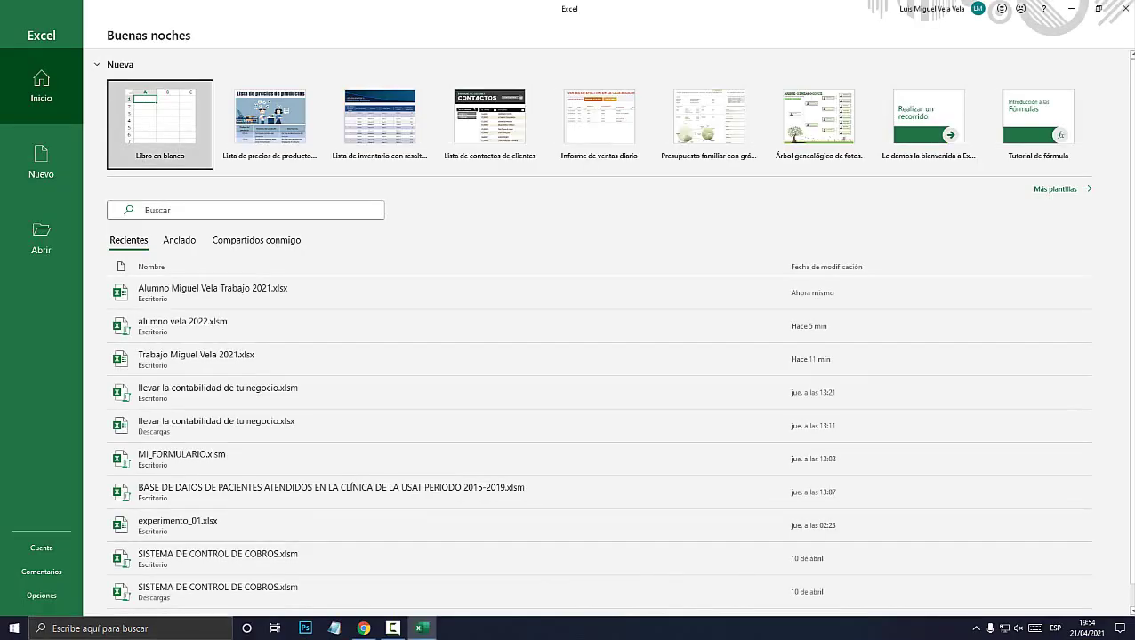
{"action": "key", "text": "Return"}
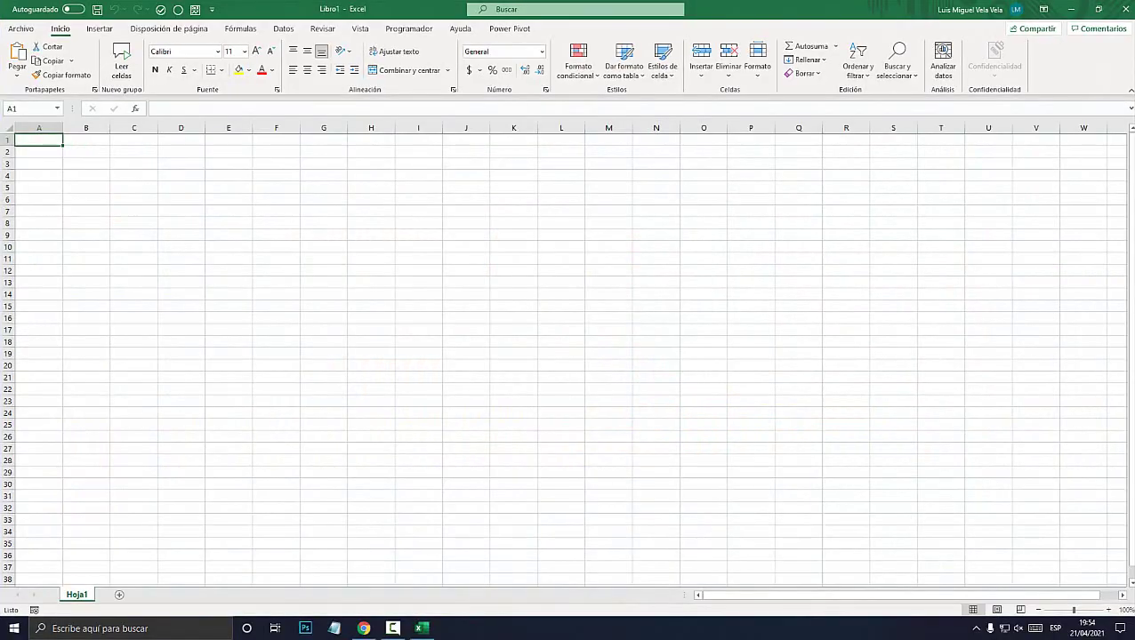